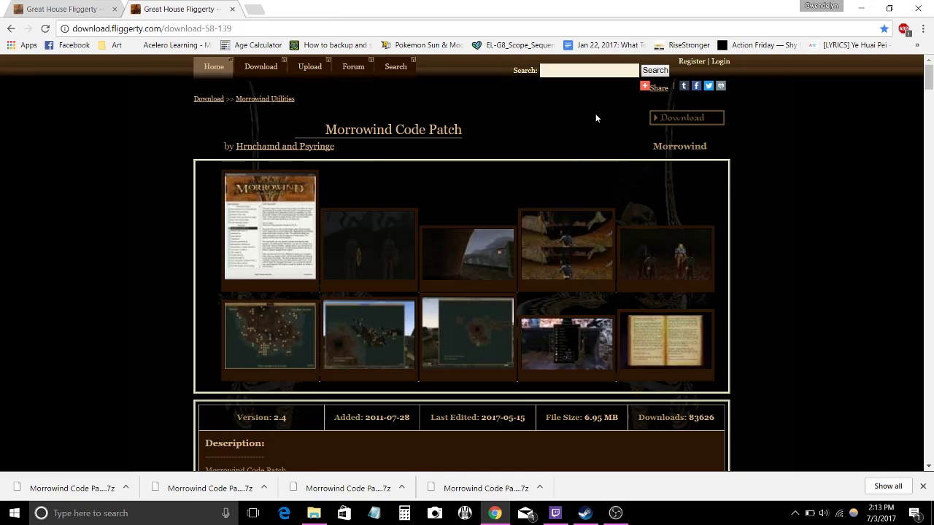
# Step: Download the Morrowind Code Patch 2.4 archive from its page and try to open it from the browser
pyautogui.click(709, 122)
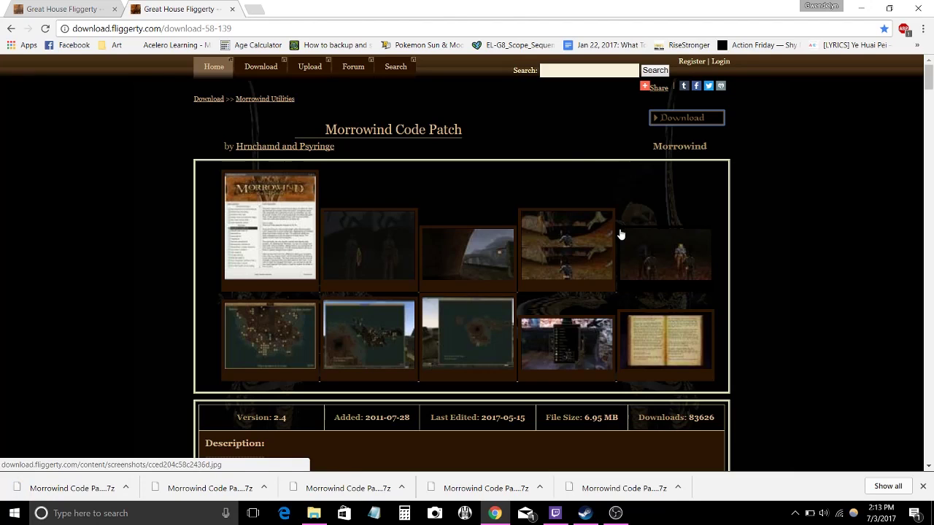
pyautogui.click(98, 492)
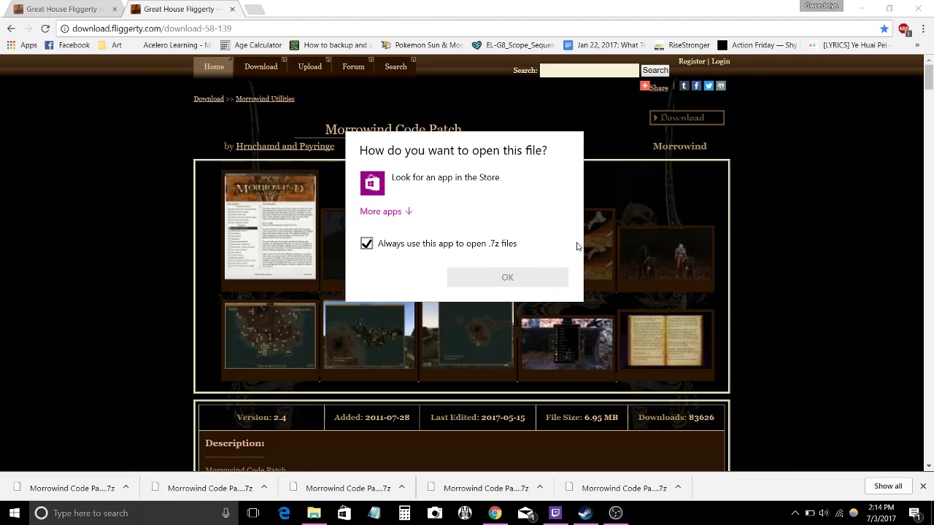
pyautogui.click(846, 252)
# Step: Switch to File Explorer and open the Downloads folder and the Morrowind game folder in separate windows
pyautogui.moveTo(319, 523)
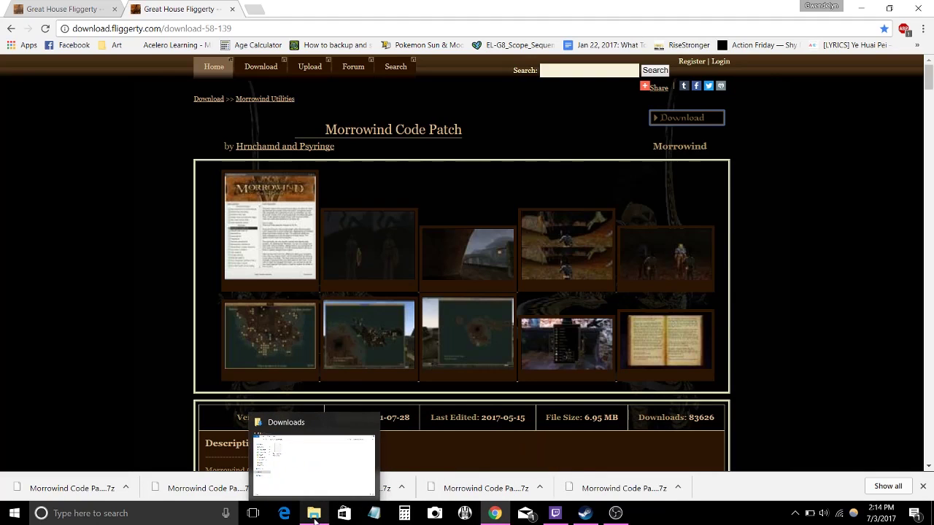
pyautogui.rightClick(313, 515)
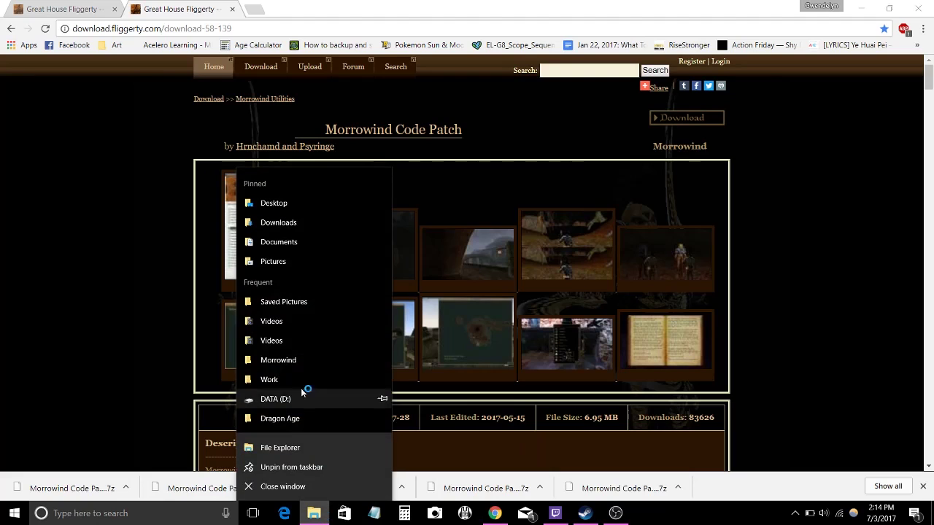
pyautogui.click(298, 222)
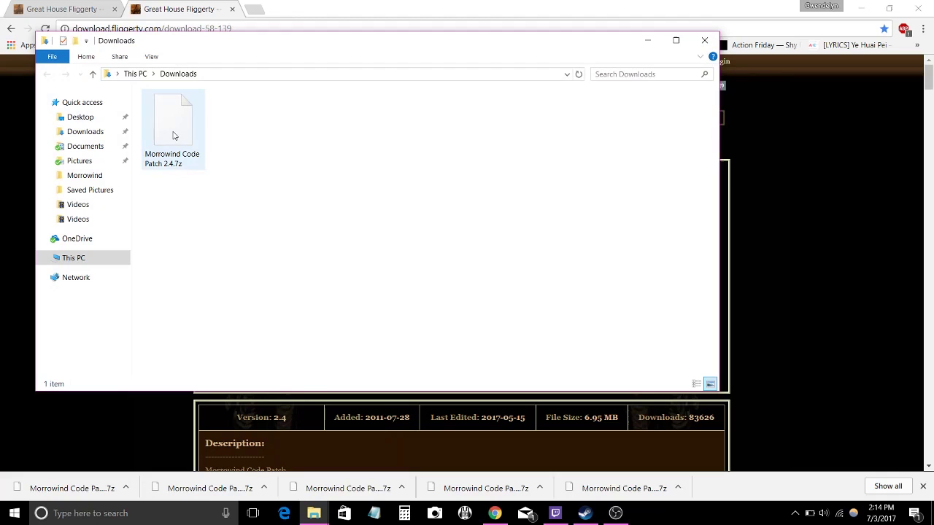
pyautogui.moveTo(315, 516)
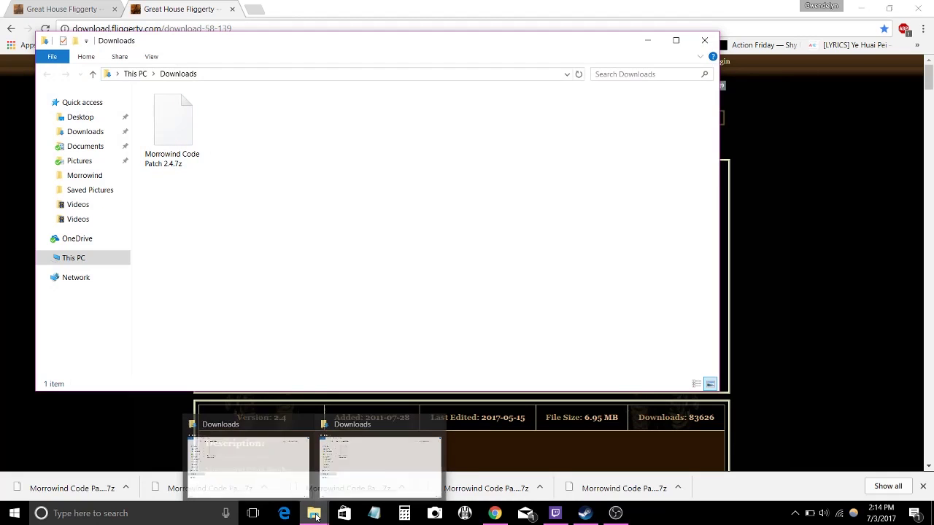
pyautogui.click(301, 421)
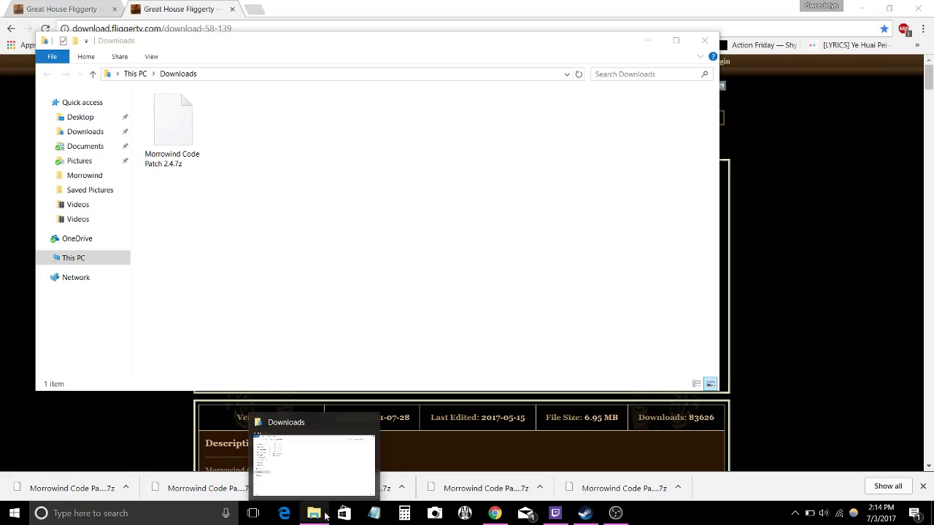
pyautogui.rightClick(326, 514)
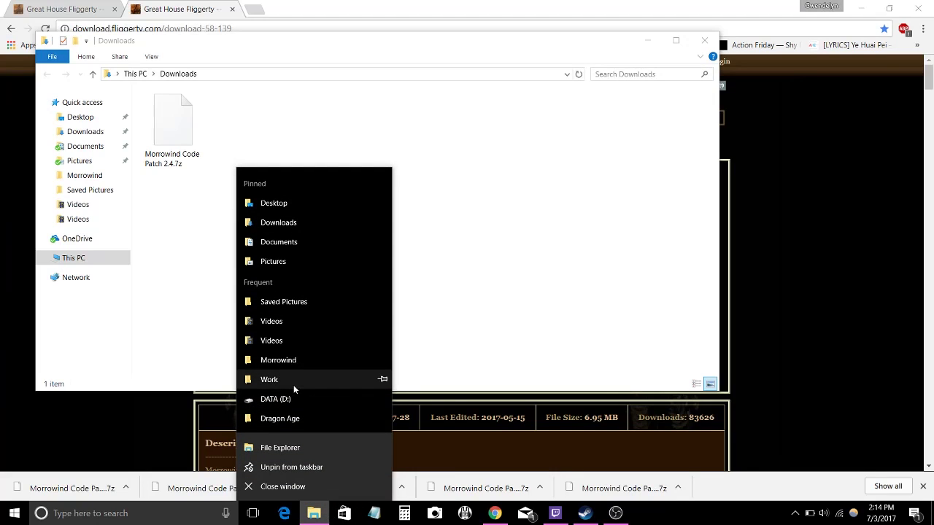
pyautogui.click(329, 360)
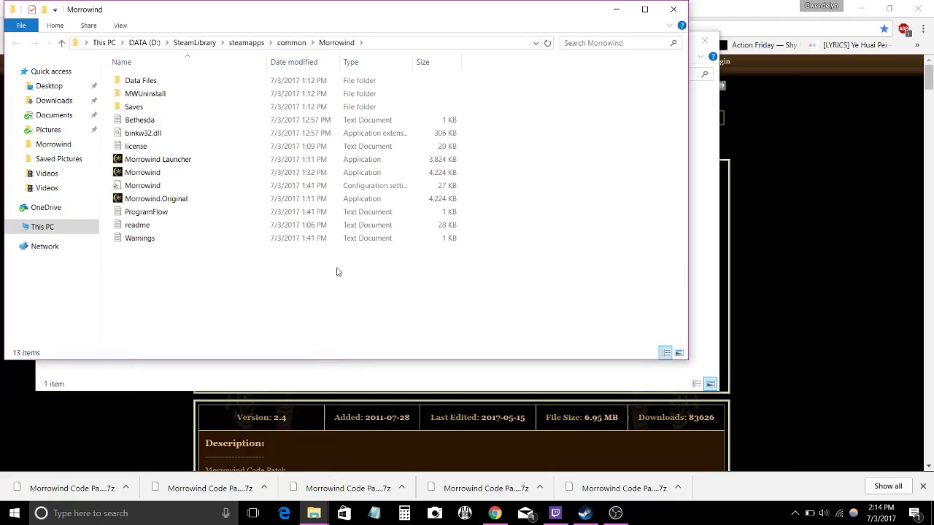
# Step: Copy Morrowind Code Patch 2.4.7z from Downloads into the Morrowind game folder and close the Downloads window
pyautogui.moveTo(350, 13); pyautogui.dragTo(556, 51)
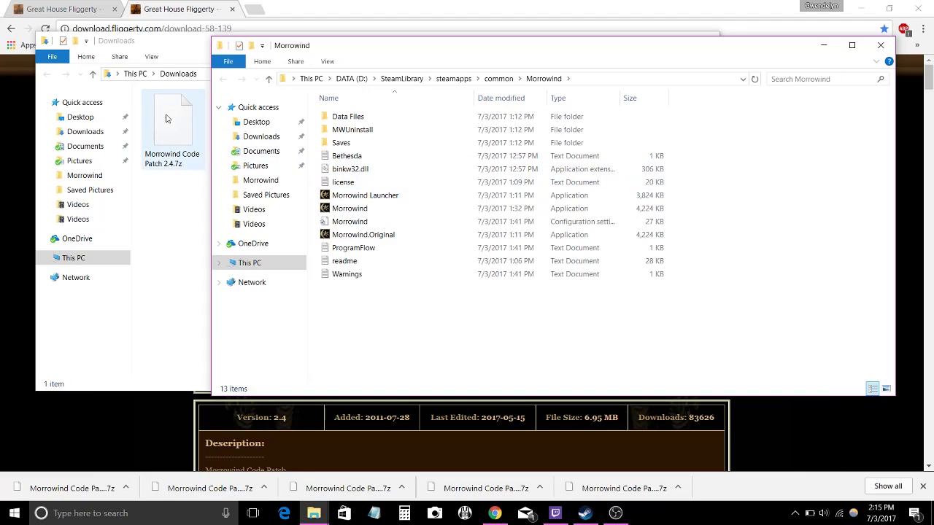
pyautogui.moveTo(167, 119); pyautogui.dragTo(243, 182)
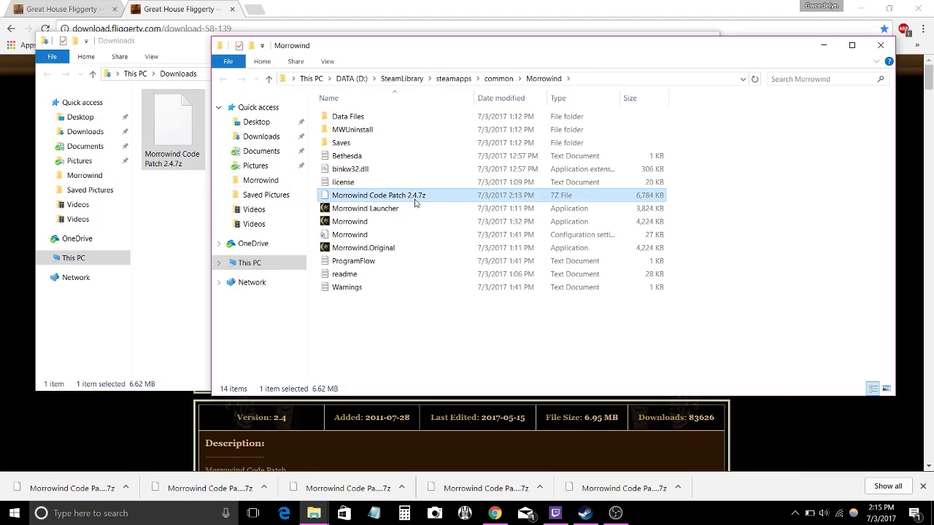
pyautogui.click(197, 58)
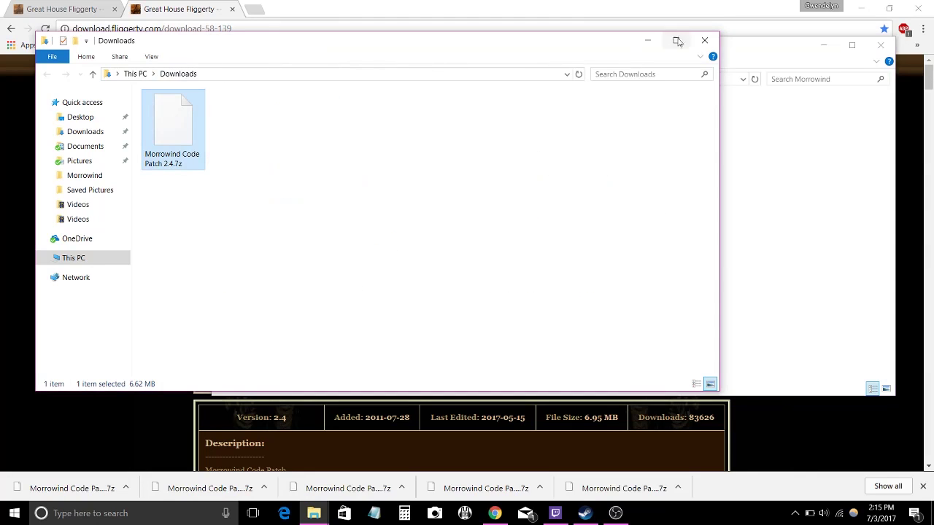
pyautogui.click(704, 40)
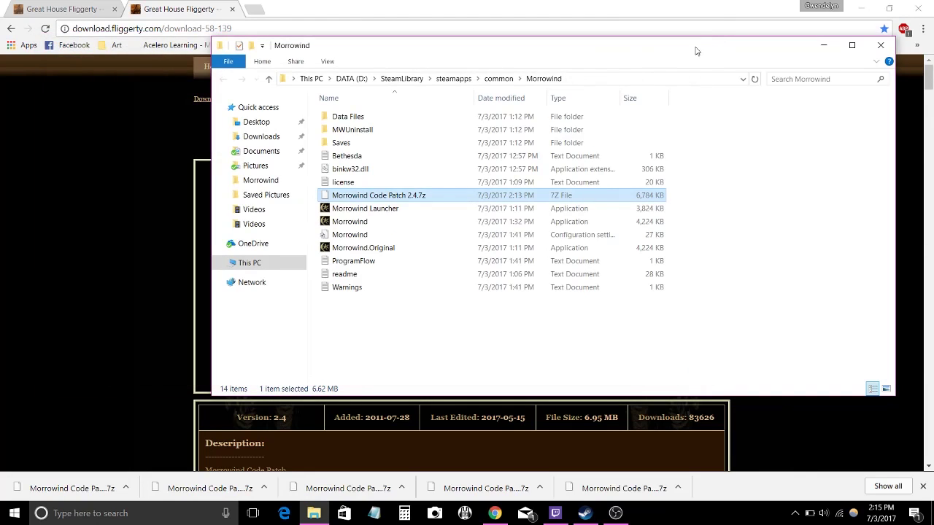
# Step: Look in the Store for an app that can open the copied Morrowind Code Patch 2.4.7z archive
pyautogui.rightClick(412, 201)
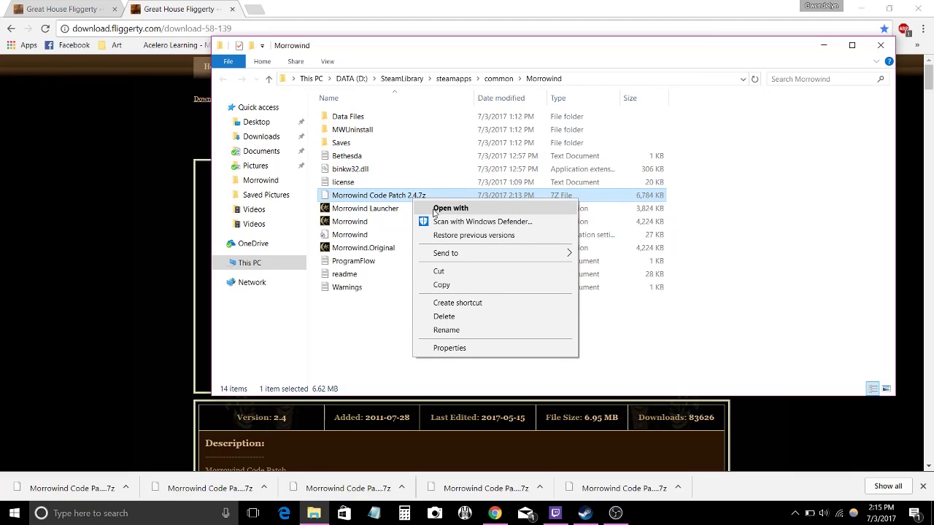
pyautogui.click(435, 210)
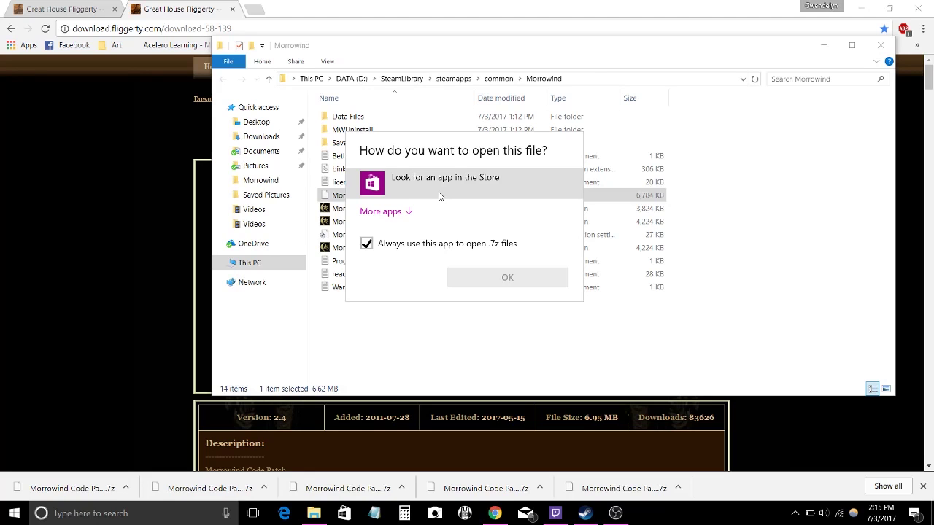
pyautogui.click(439, 195)
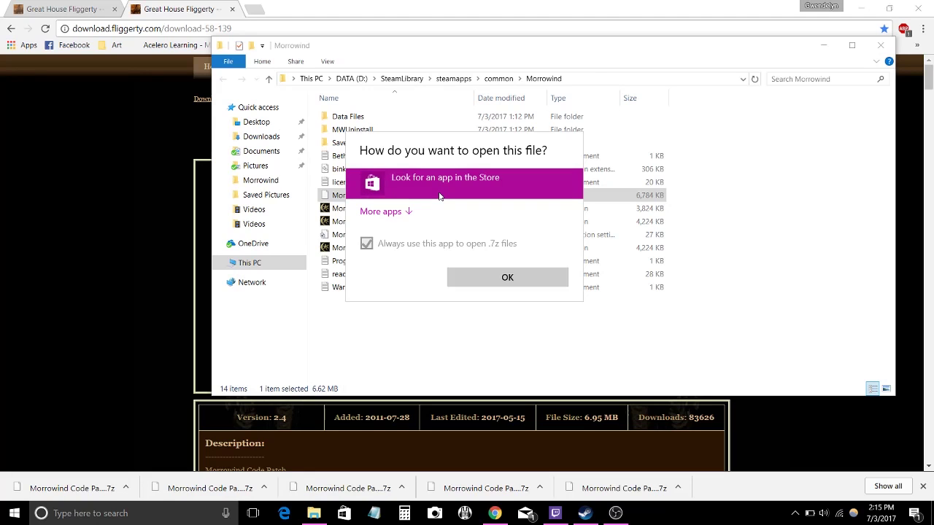
pyautogui.click(473, 282)
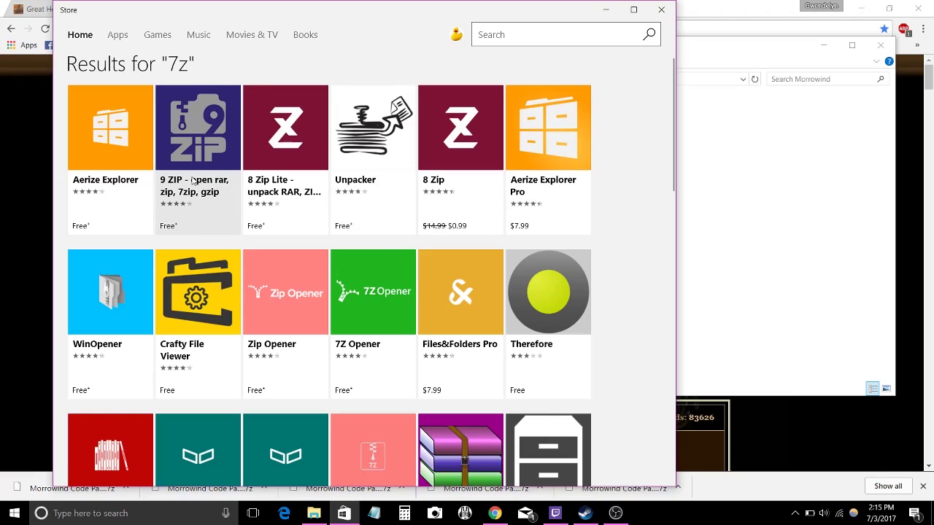
# Step: Install the app "9 ZIP - open rar, zip, 7zip, gzip" and close the Store
pyautogui.click(195, 135)
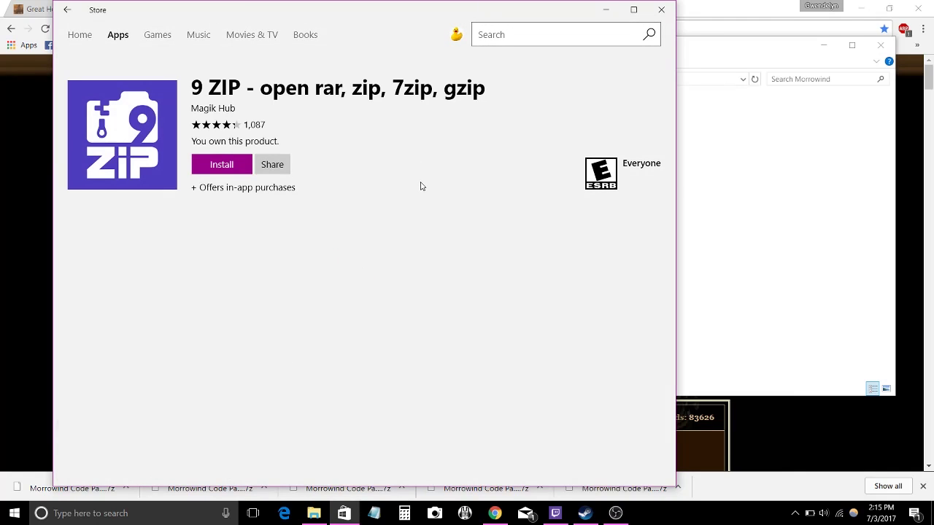
pyautogui.click(222, 164)
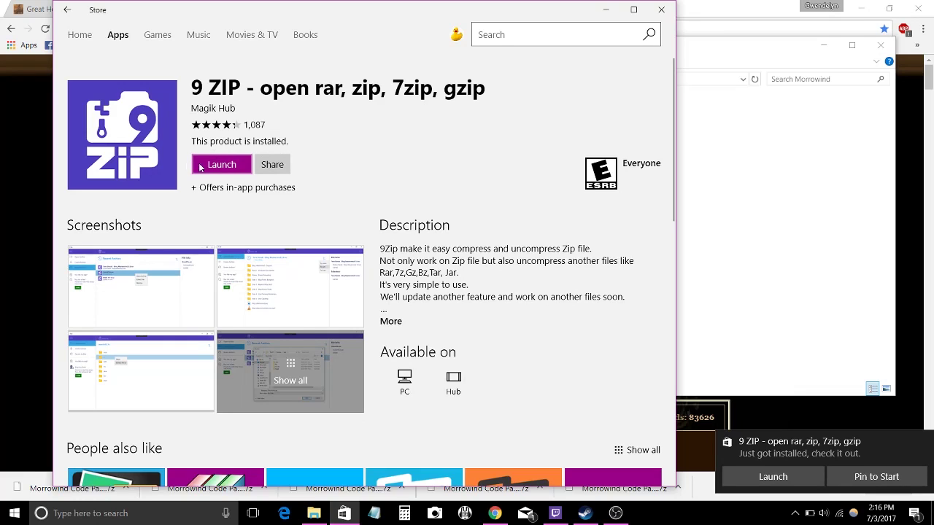
pyautogui.click(661, 11)
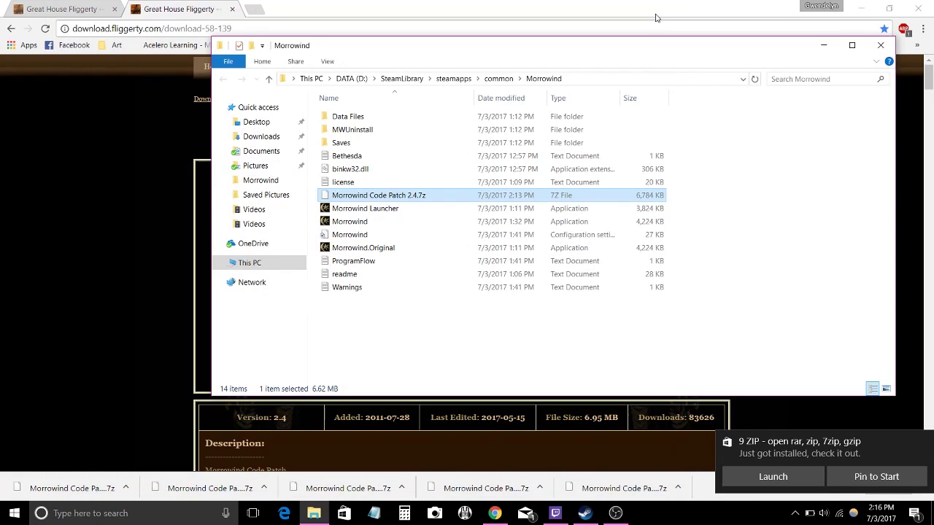
# Step: Open the Morrowind Code Patch archive in 9 Zip, extract everything into the Morrowind game folder, and close the extraction windows
pyautogui.rightClick(428, 199)
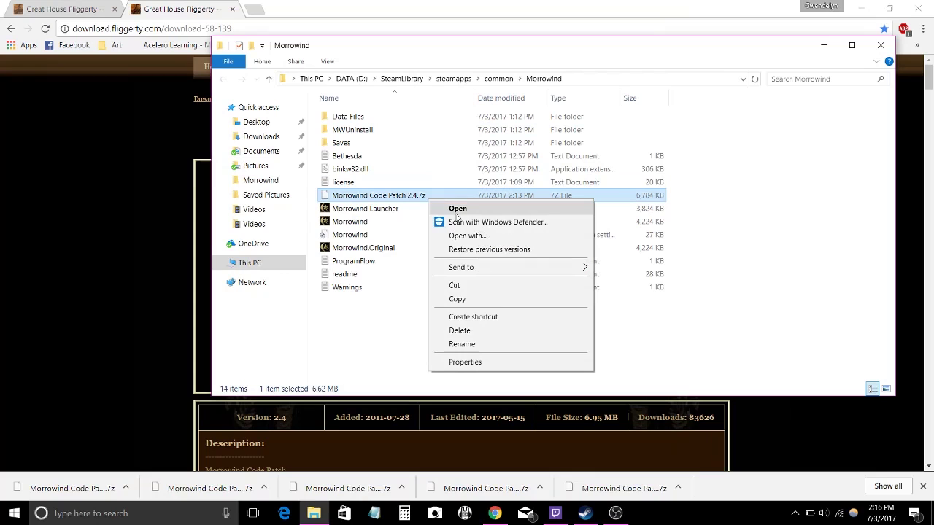
pyautogui.click(458, 209)
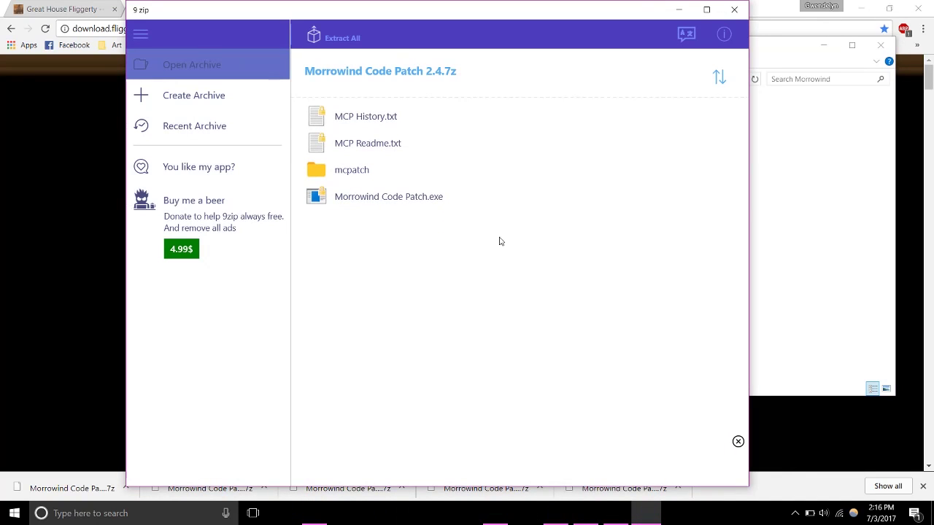
pyautogui.click(327, 38)
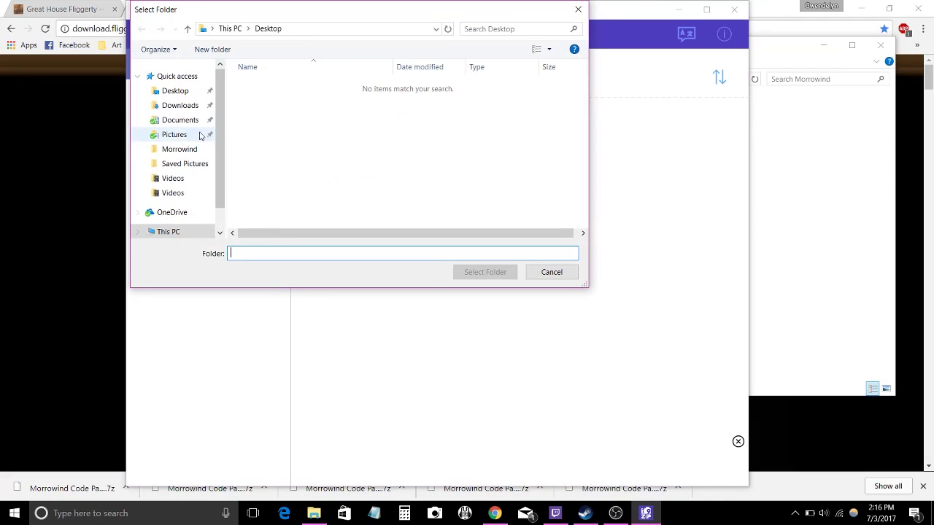
pyautogui.click(178, 151)
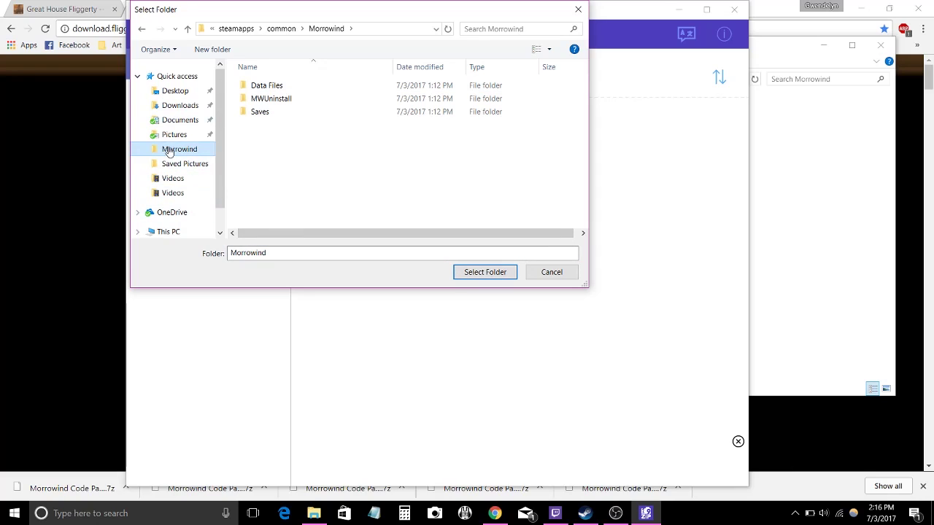
pyautogui.scroll(-1, 168, 151)
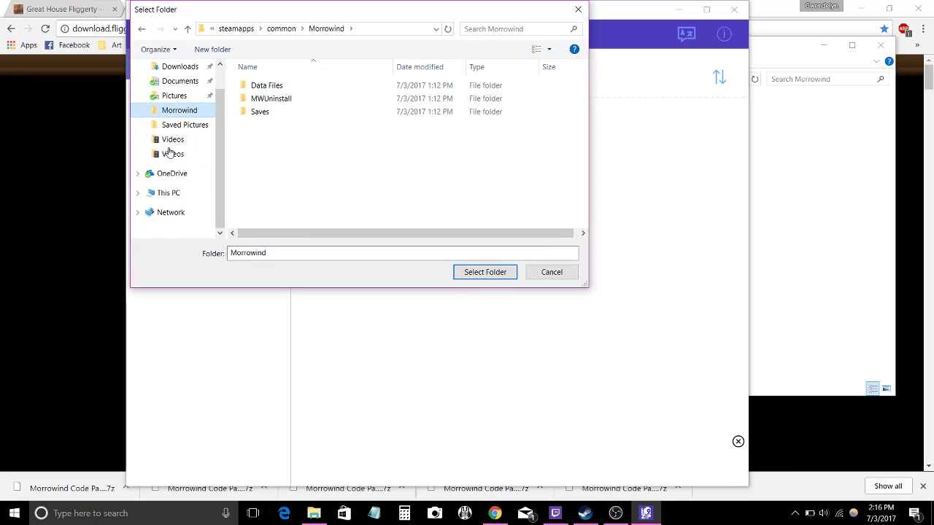
pyautogui.click(171, 194)
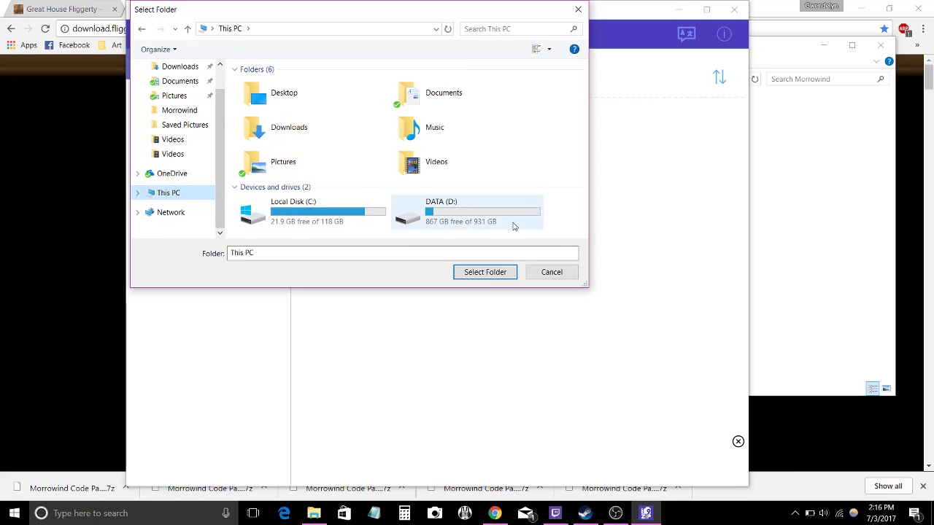
pyautogui.click(187, 110)
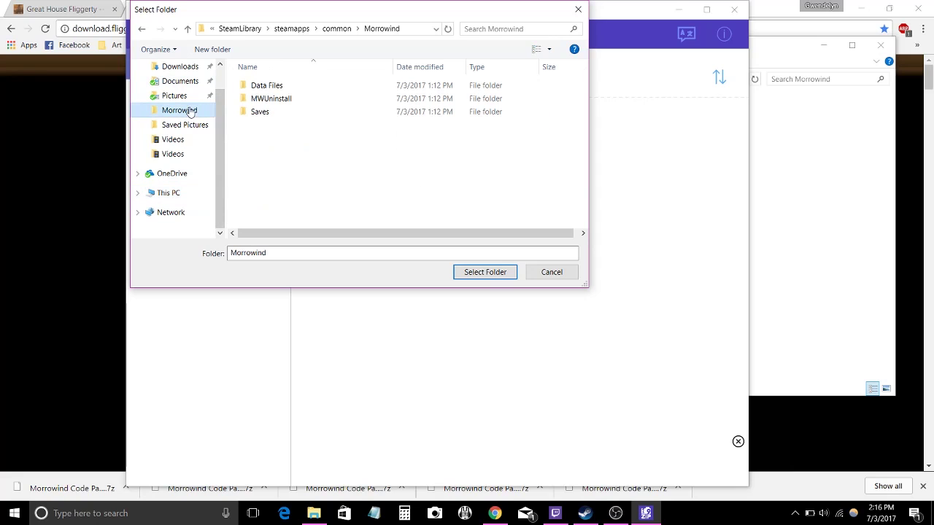
pyautogui.click(478, 273)
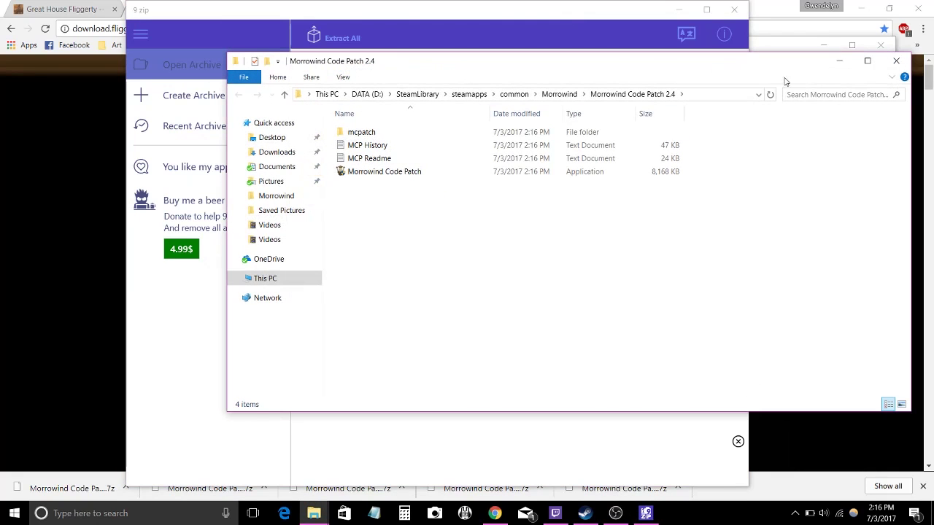
pyautogui.click(893, 64)
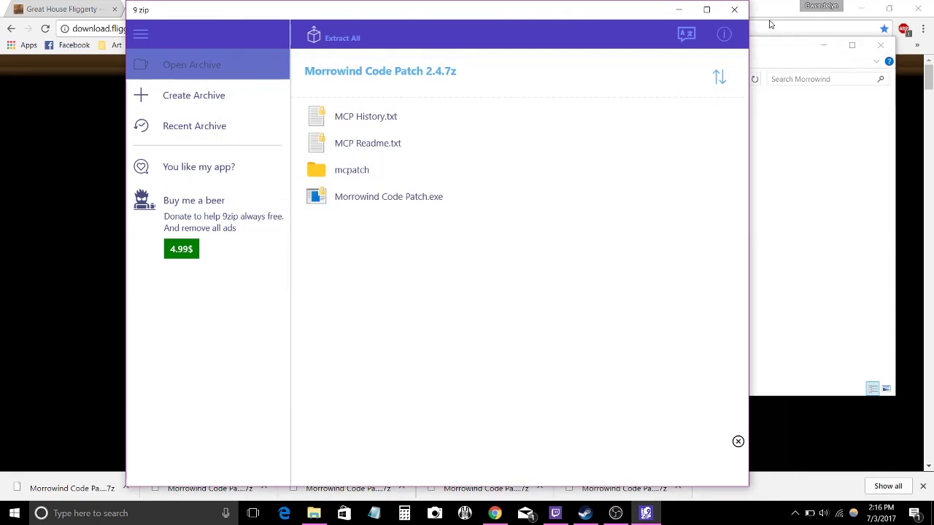
pyautogui.click(733, 10)
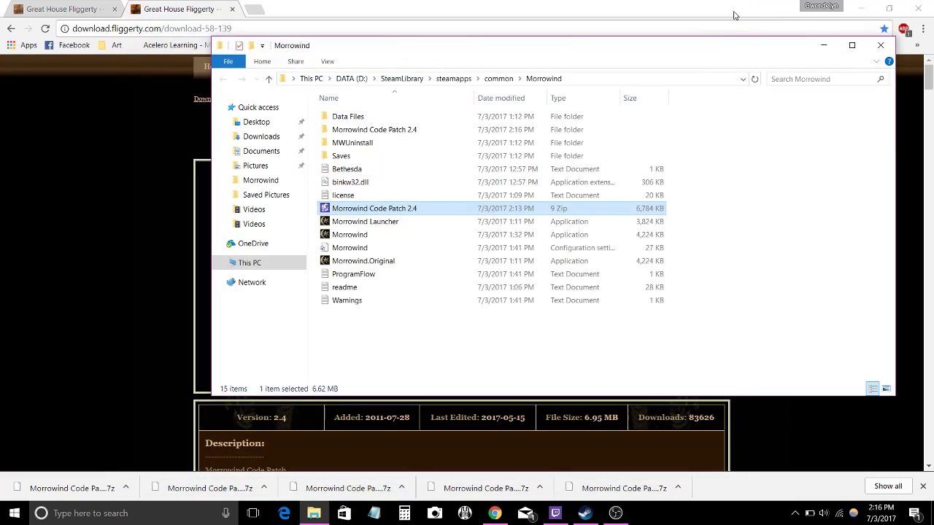
# Step: Move all four items from the extracted Morrowind Code Patch 2.4 folder into the main Morrowind folder and check the emptied folder
pyautogui.doubleClick(405, 132)
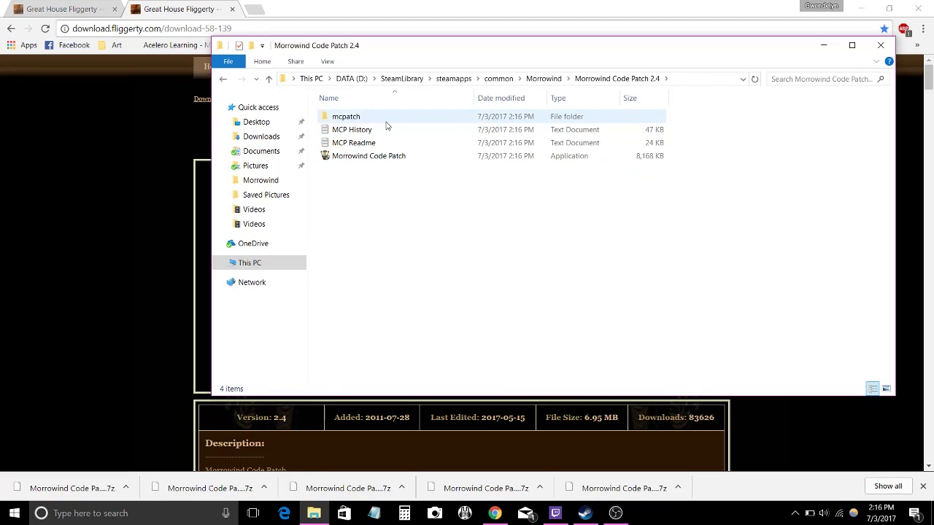
pyautogui.click(387, 118)
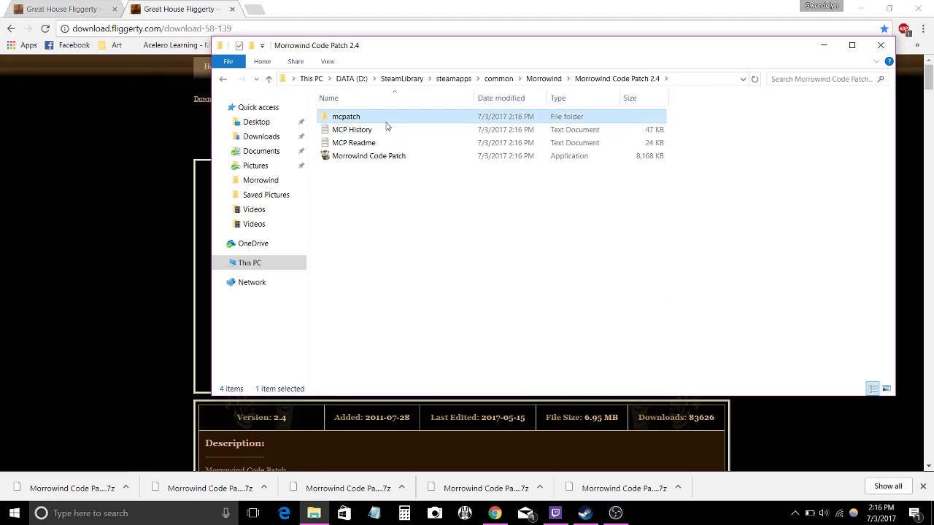
pyautogui.keyDown('shift'); pyautogui.click(401, 160); pyautogui.keyUp('shift')
pyautogui.moveTo(401, 161); pyautogui.dragTo(261, 184)
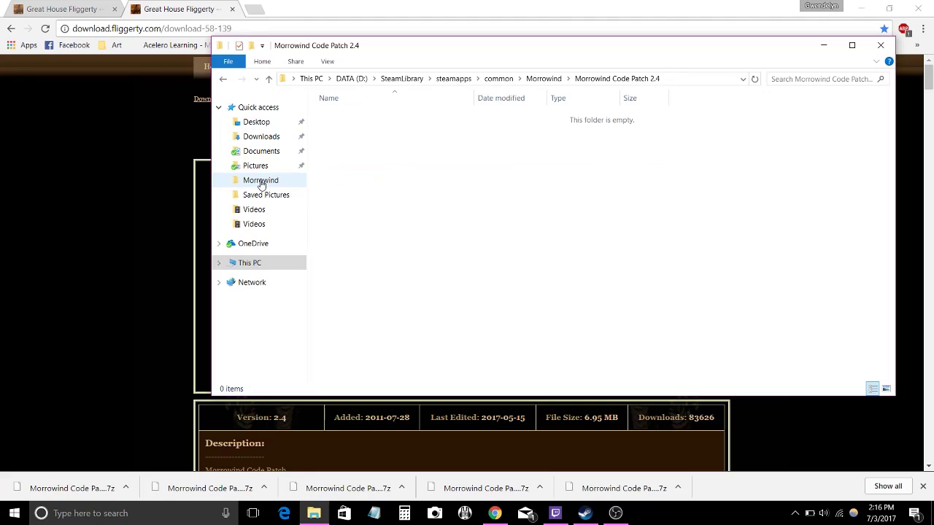
pyautogui.click(261, 185)
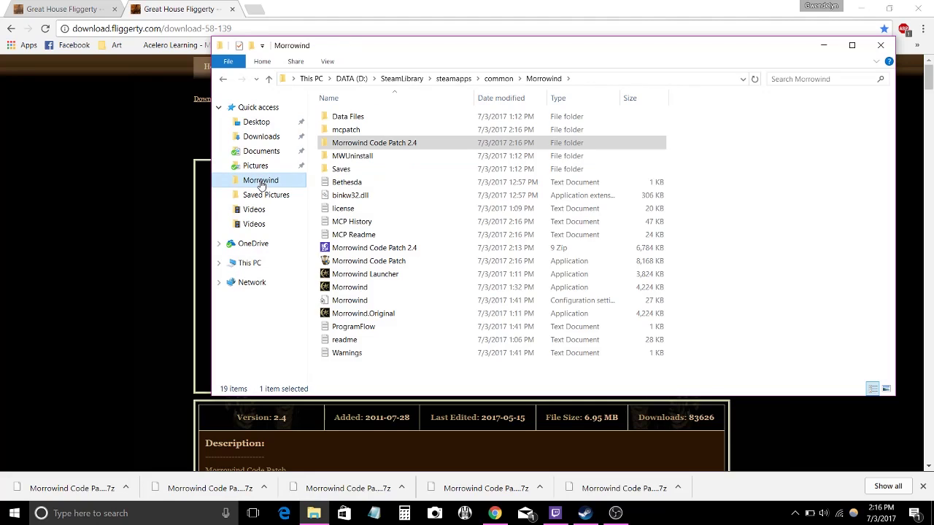
pyautogui.doubleClick(388, 144)
pyautogui.click(267, 182)
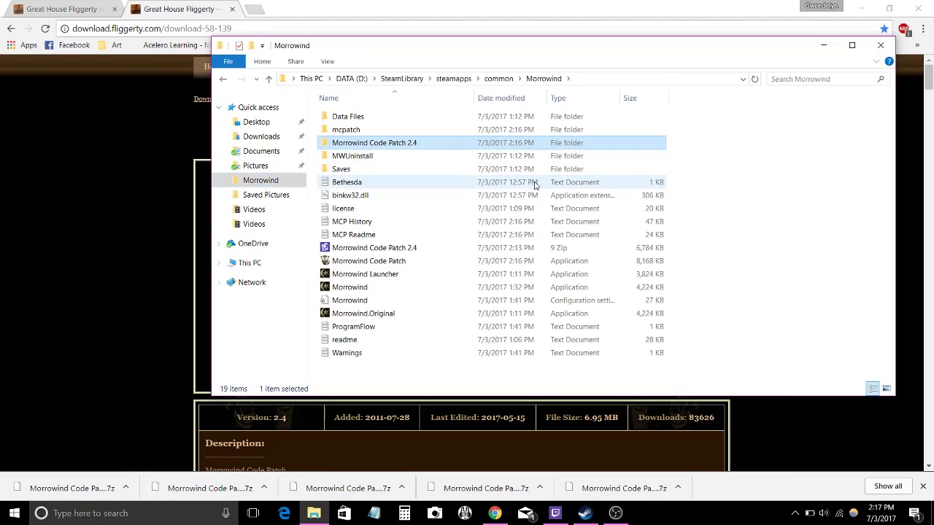
# Step: Delete the emptied Morrowind Code Patch 2.4 folder and run the Morrowind Code Patch application from the main Morrowind folder
pyautogui.press('Delete')
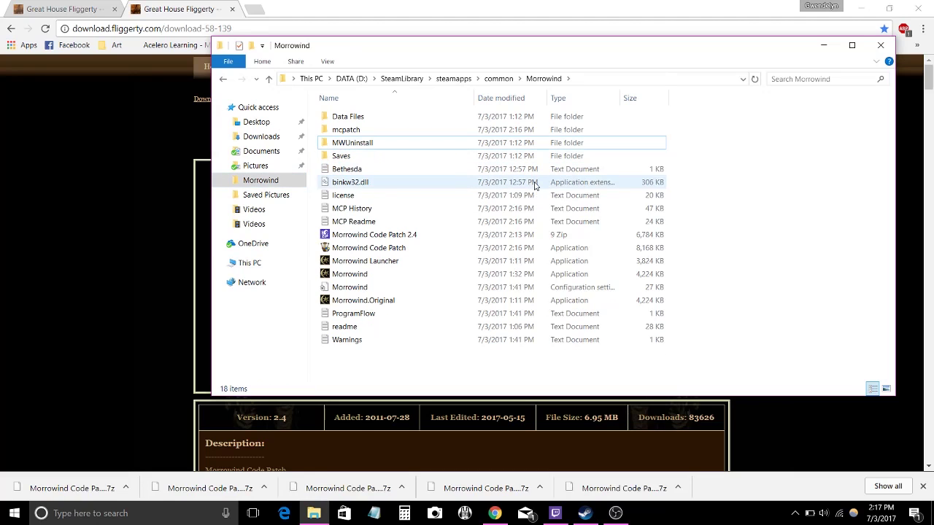
pyautogui.click(409, 249)
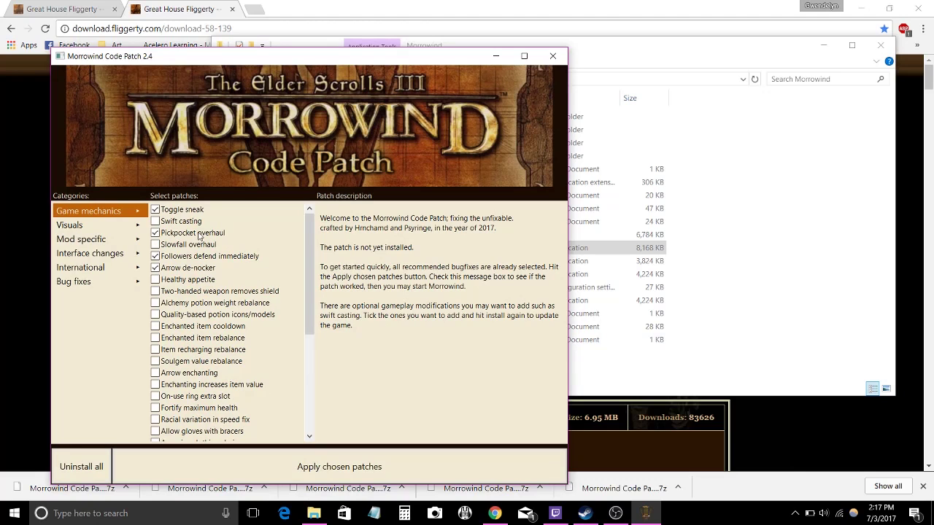
# Step: Review the Game mechanics patches and read the descriptions of options such as Swift casting, Quality-based potion icons/models and Enchanted item rebalance
pyautogui.scroll(-4, 219, 276)
pyautogui.scroll(4, 218, 276)
pyautogui.click(182, 222)
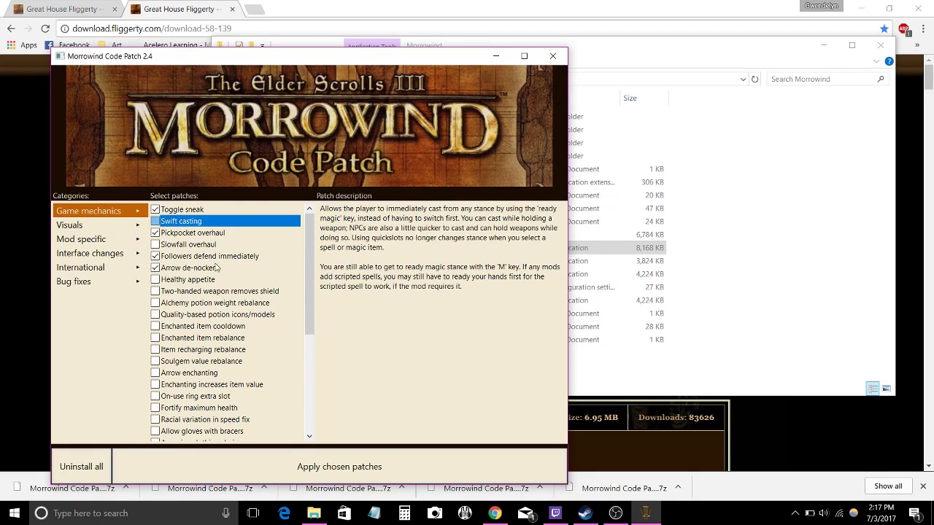
pyautogui.click(221, 279)
pyautogui.click(225, 294)
pyautogui.click(231, 318)
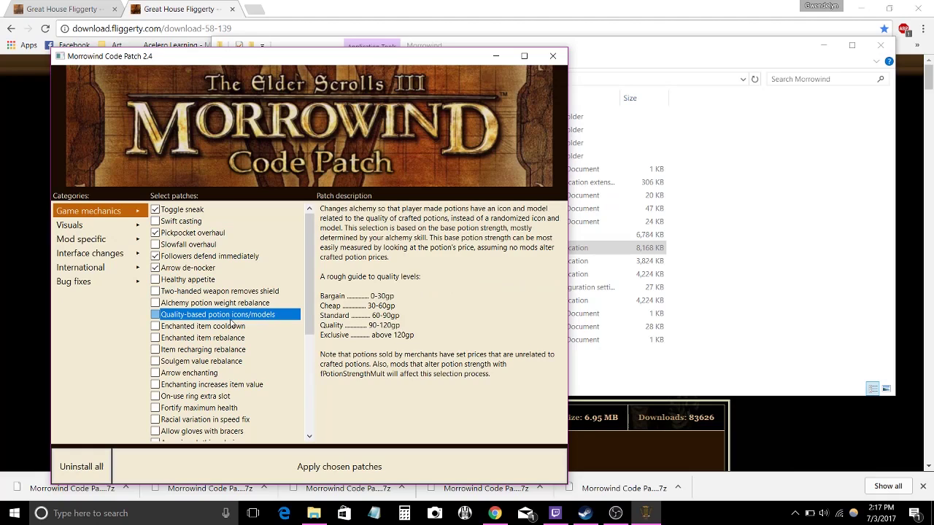
pyautogui.click(234, 305)
pyautogui.click(235, 295)
pyautogui.click(236, 339)
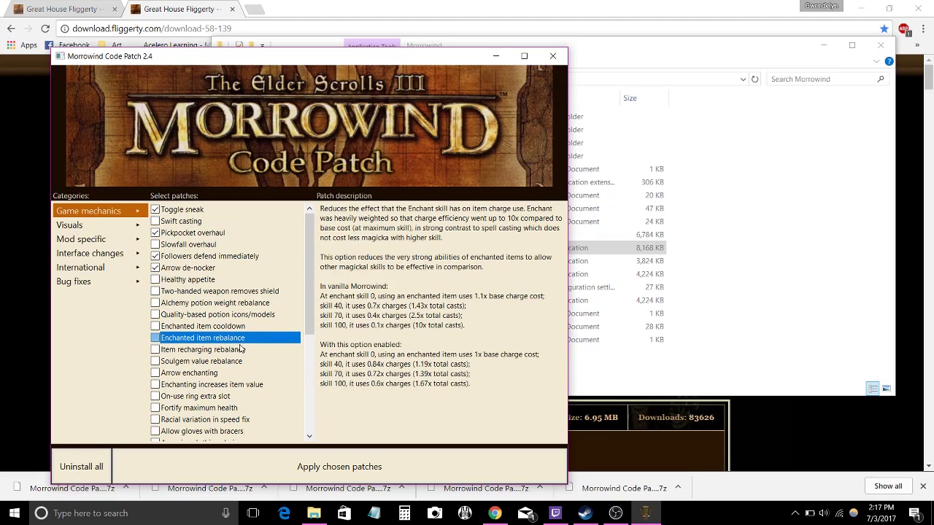
pyautogui.click(264, 317)
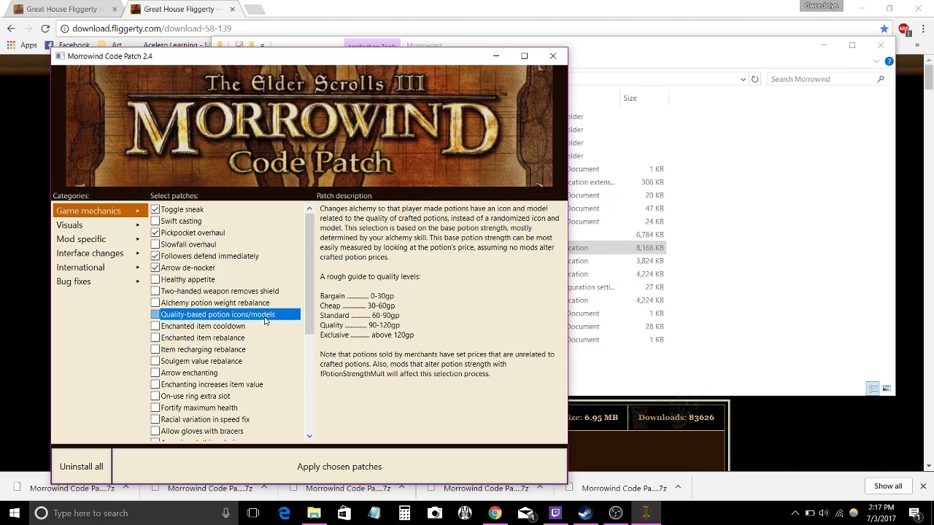
pyautogui.click(236, 270)
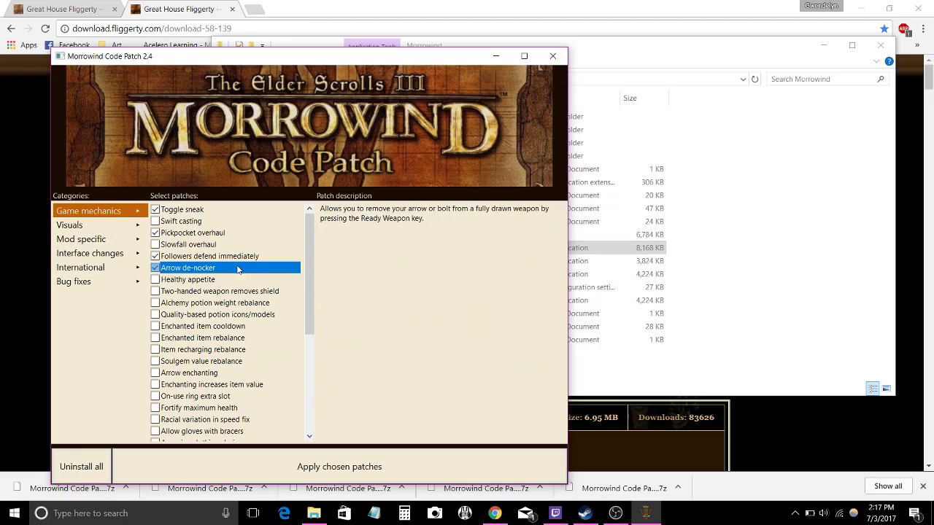
# Step: Check the Bug fixes list, apply the chosen patches with the default selection, and close the patcher
pyautogui.click(84, 287)
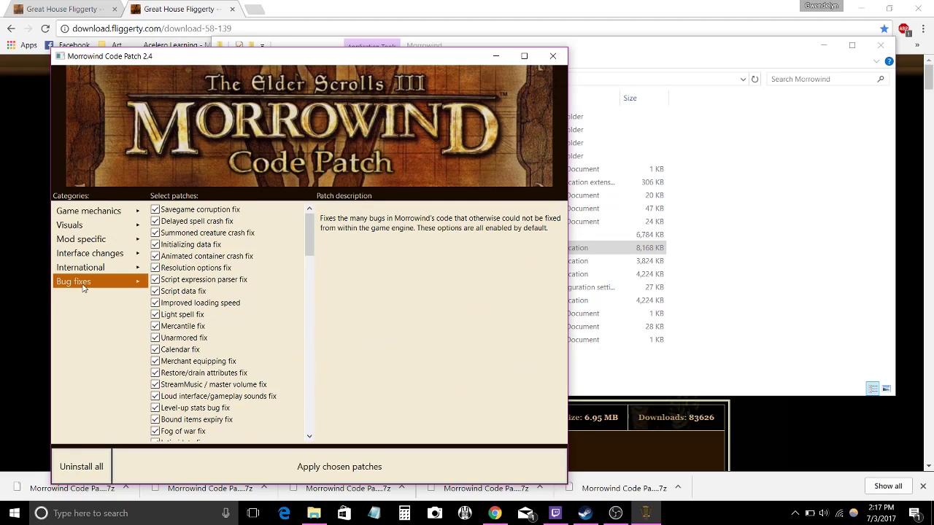
pyautogui.scroll(-6, 197, 345)
pyautogui.scroll(6, 176, 312)
pyautogui.click(116, 211)
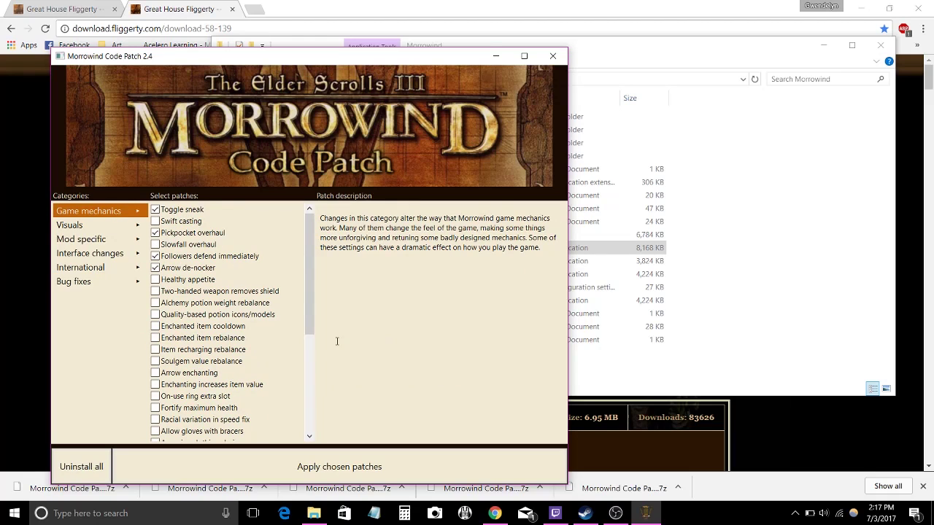
pyautogui.click(341, 466)
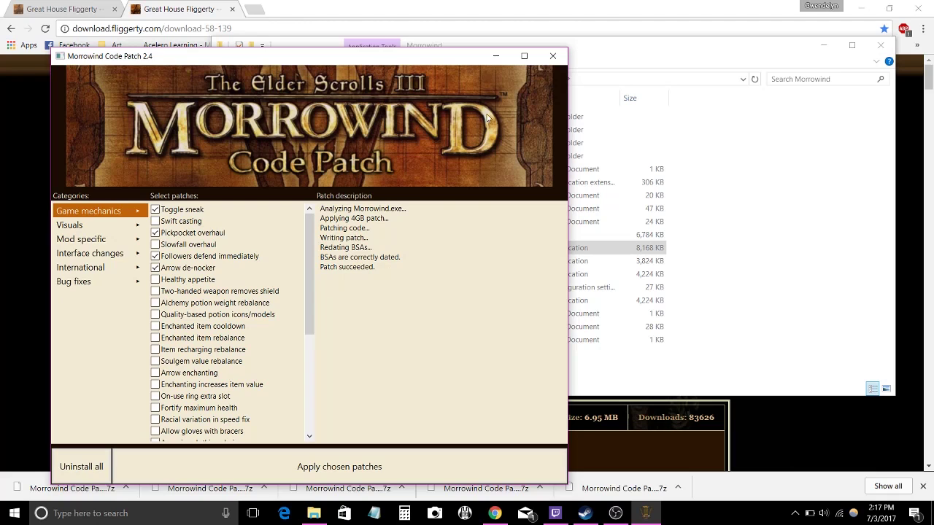
pyautogui.click(553, 56)
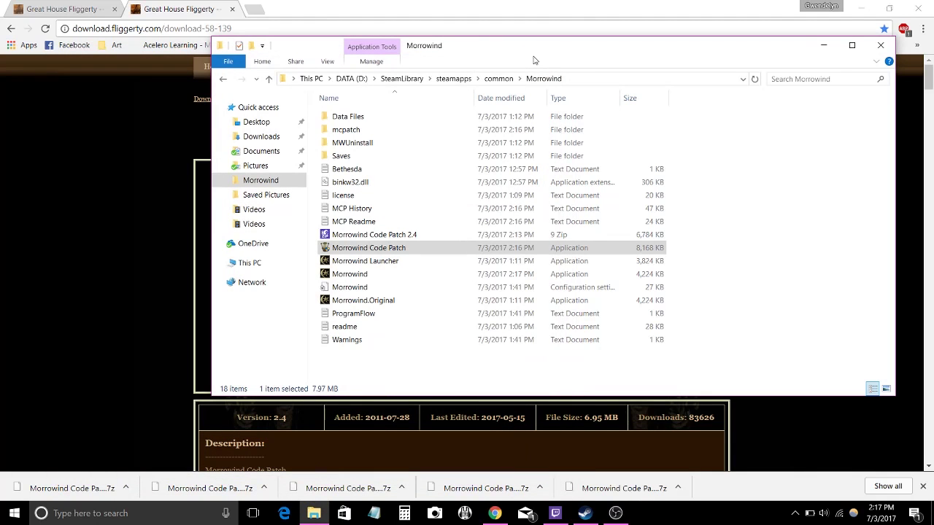
# Step: Switch to Steam and launch The Elder Scrolls III: Morrowind from the library
pyautogui.click(584, 513)
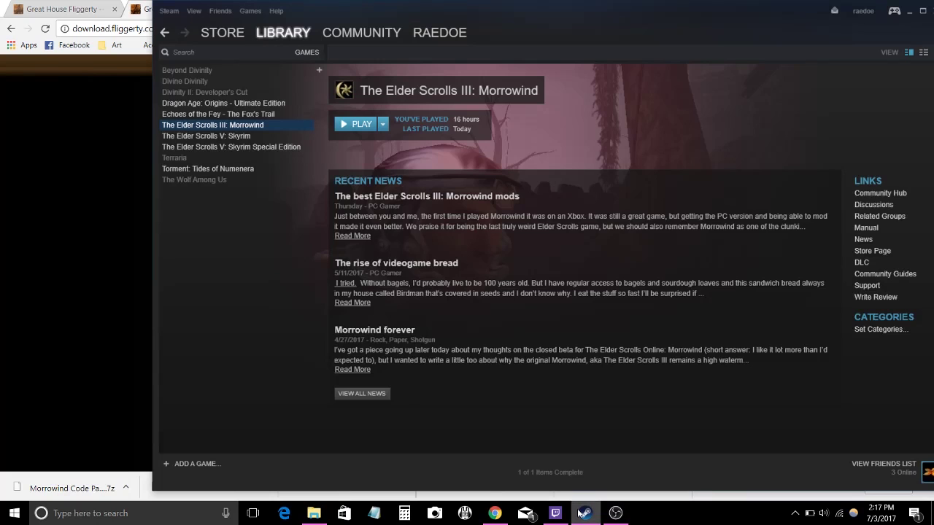
pyautogui.click(366, 124)
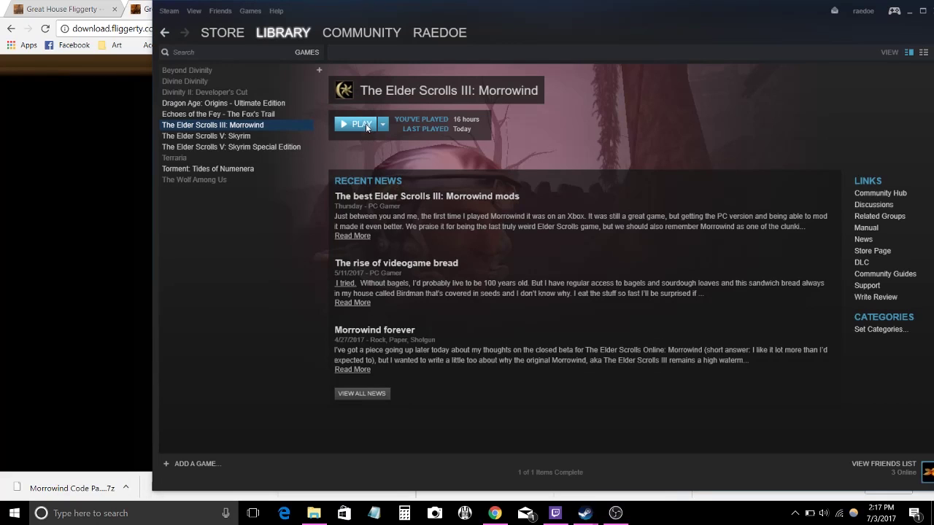
pyautogui.click(482, 211)
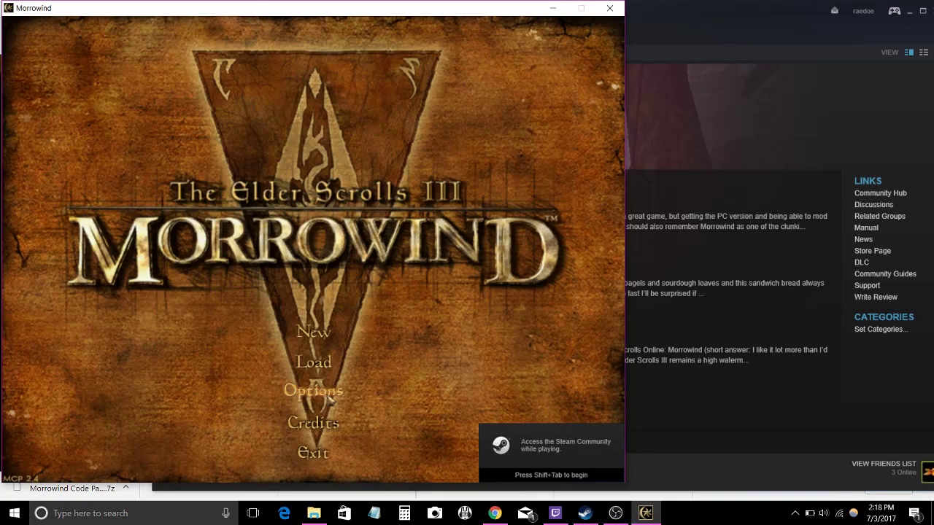
# Step: Look through the game's preference and audio options from the main menu, then return to it
pyautogui.click(329, 392)
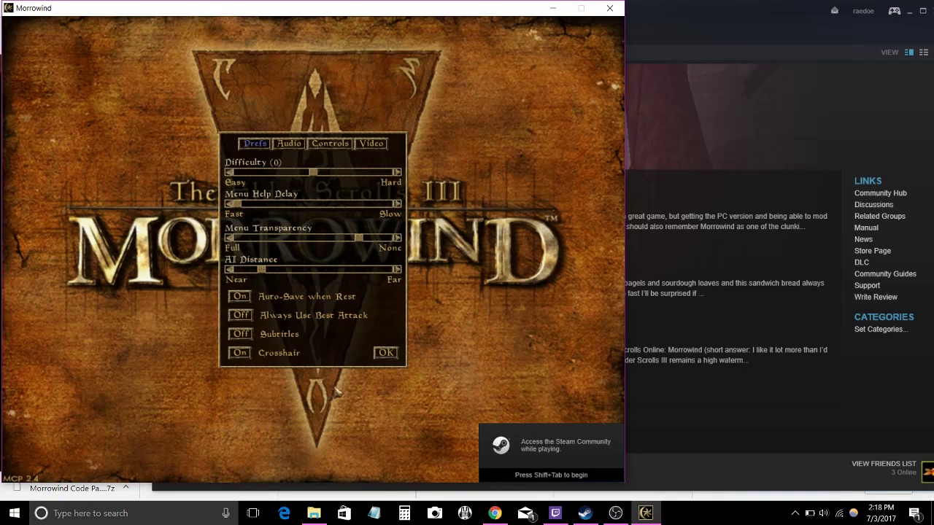
pyautogui.click(289, 144)
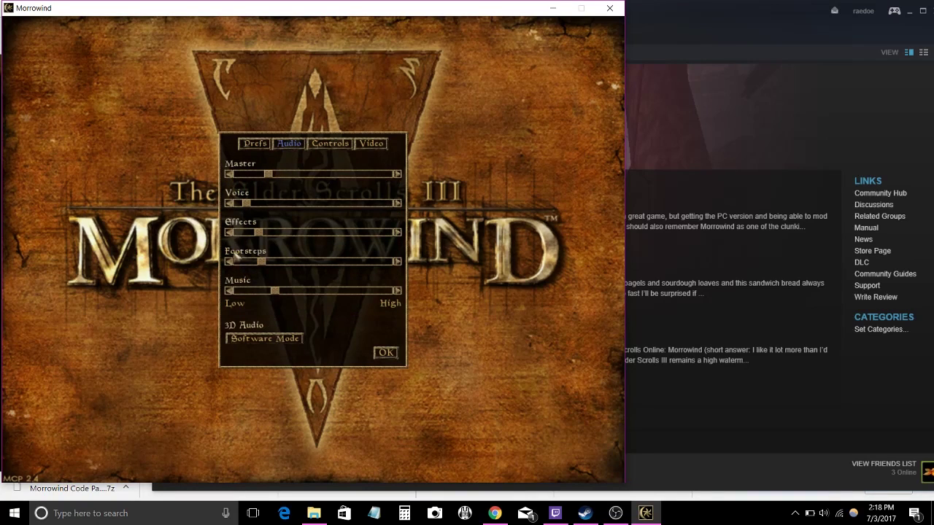
pyautogui.click(386, 353)
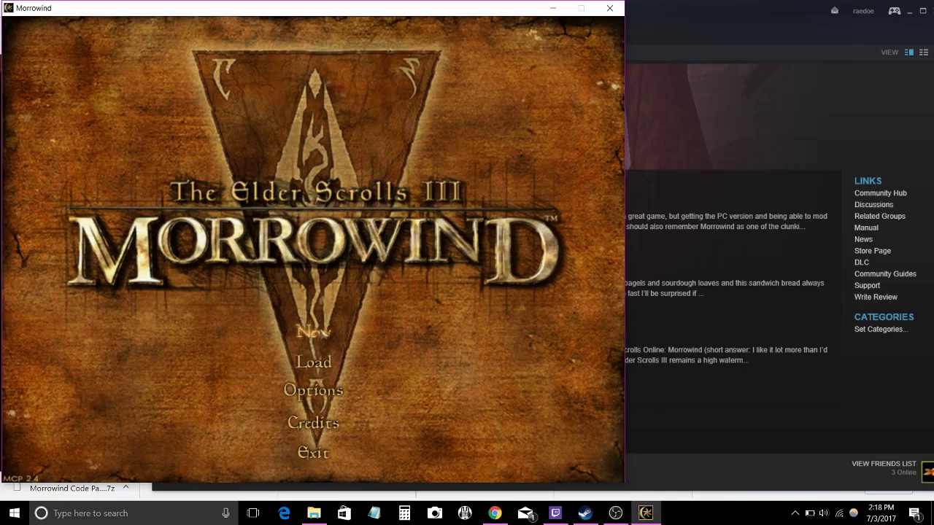
# Step: Load a saved game, try moving the character, and view the inventory, stats and map before returning to play
pyautogui.click(315, 365)
pyautogui.click(248, 157)
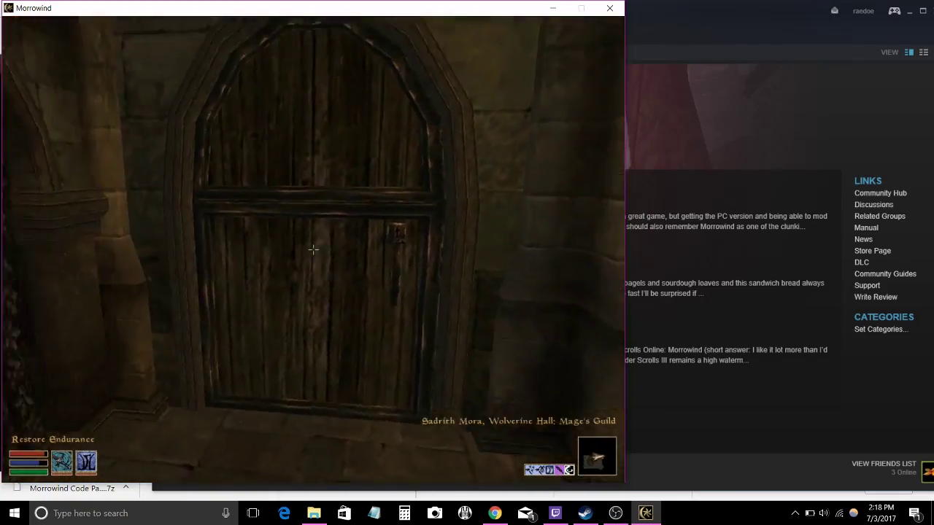
pyautogui.press('space')
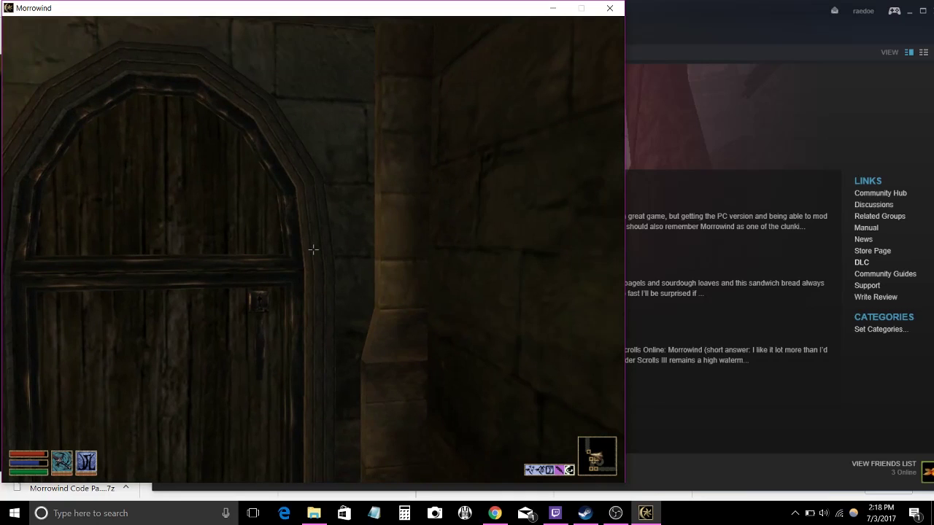
pyautogui.press('w')
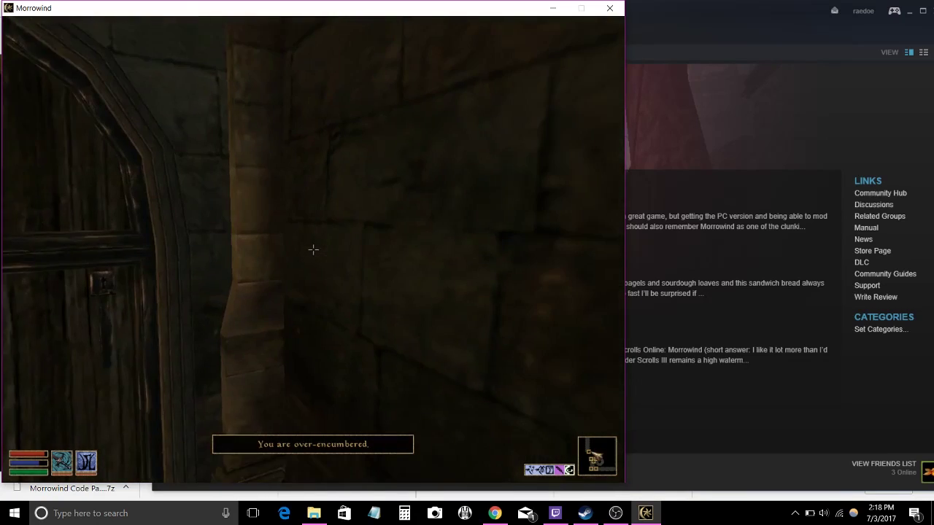
pyautogui.rightClick(313, 250)
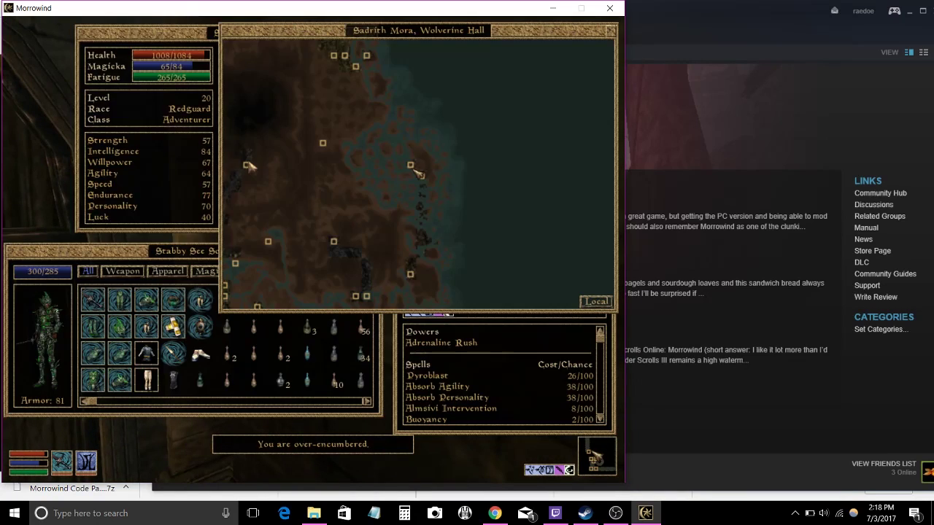
pyautogui.rightClick(249, 166)
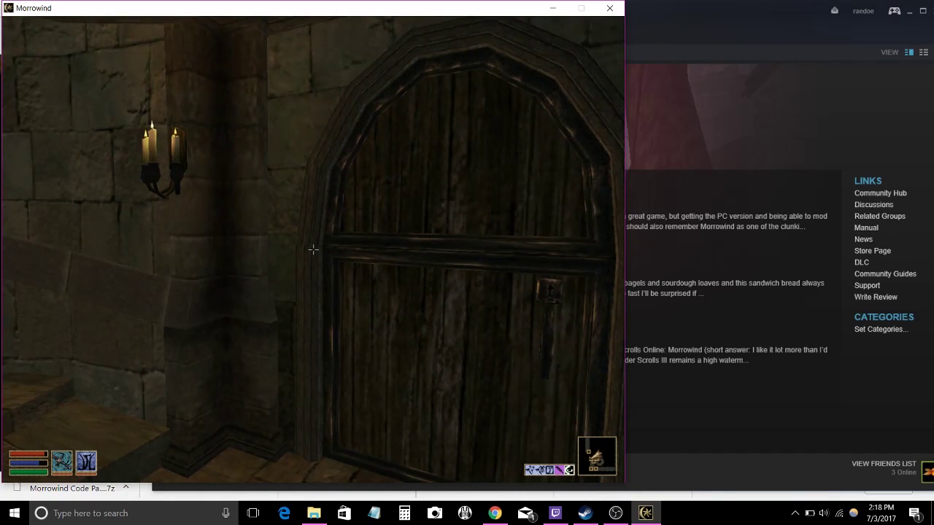
# Step: Exit Morrowind through the game menu and confirm quitting
pyautogui.press('Escape')
pyautogui.click(325, 325)
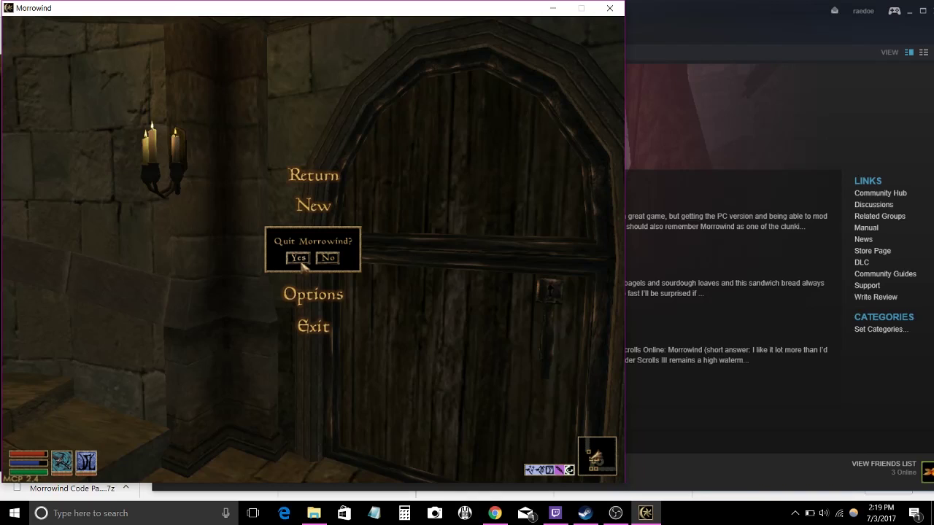
pyautogui.click(300, 261)
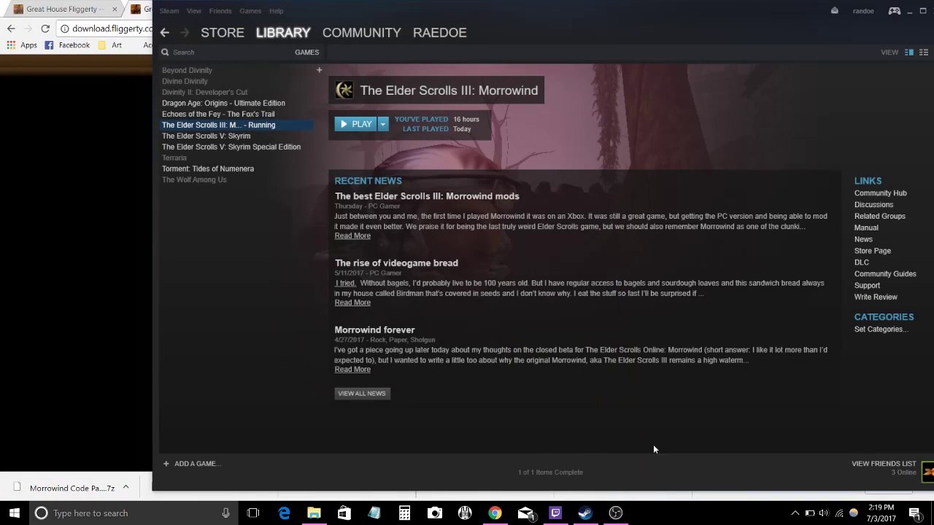